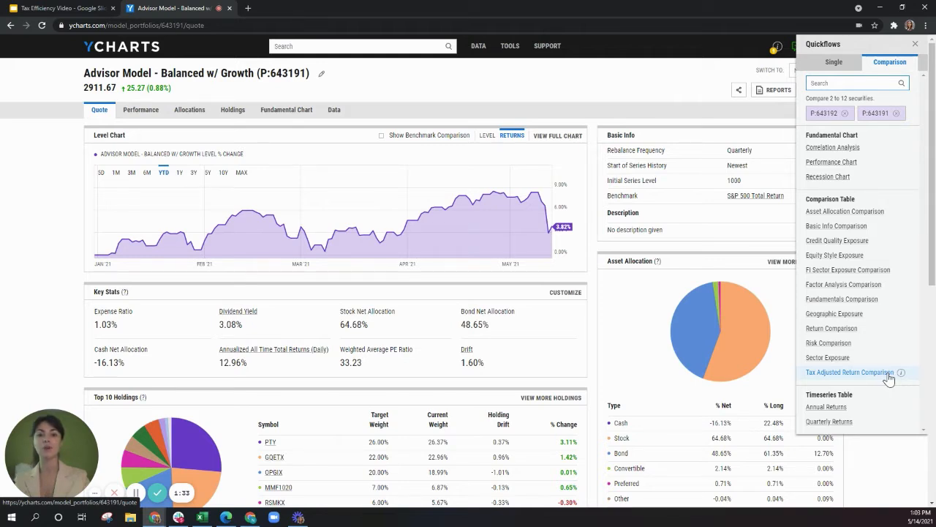
Run the Tax Adjusted Return Comparison for portfolios P:643192 and P:643191, collapsing the metrics list to examine the returns
left_click(888, 378)
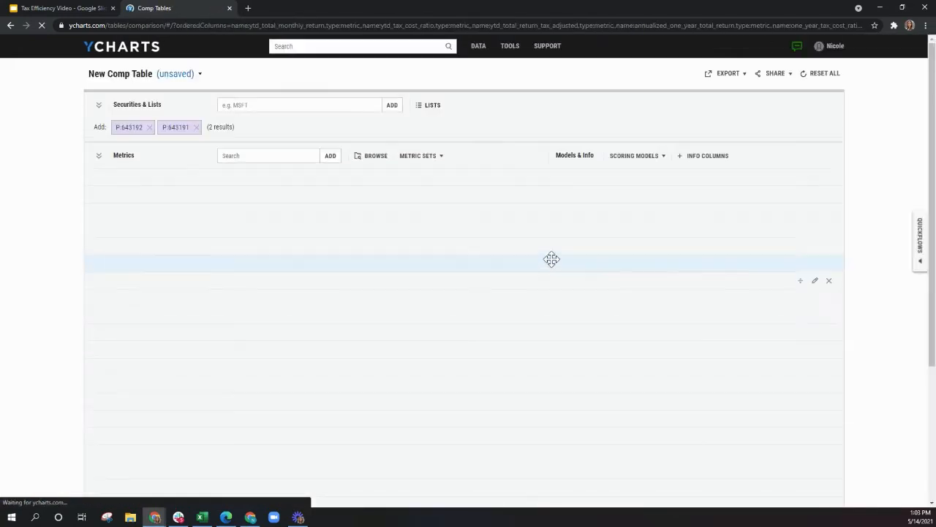
left_click(100, 159)
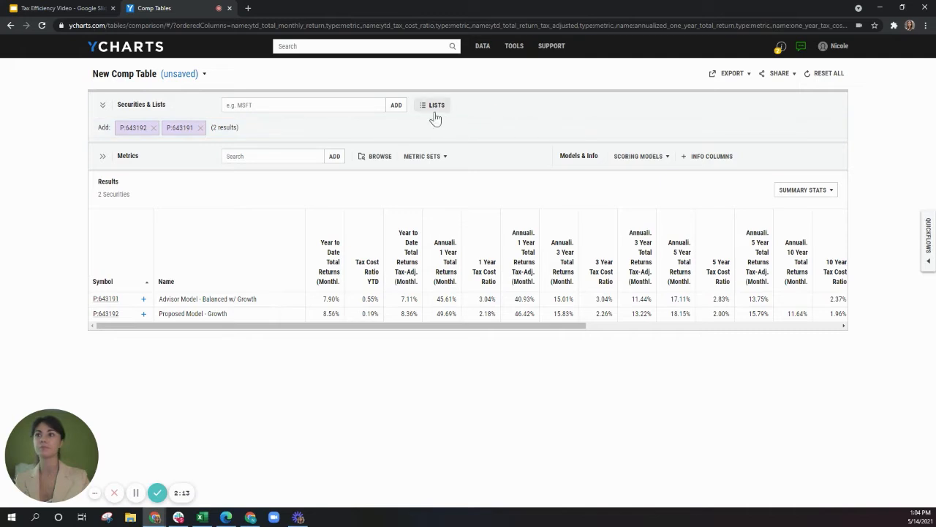
Reset the comp table and add the securities from the Advisor Model - Balanced w/ Growth watchlist
left_click(839, 77)
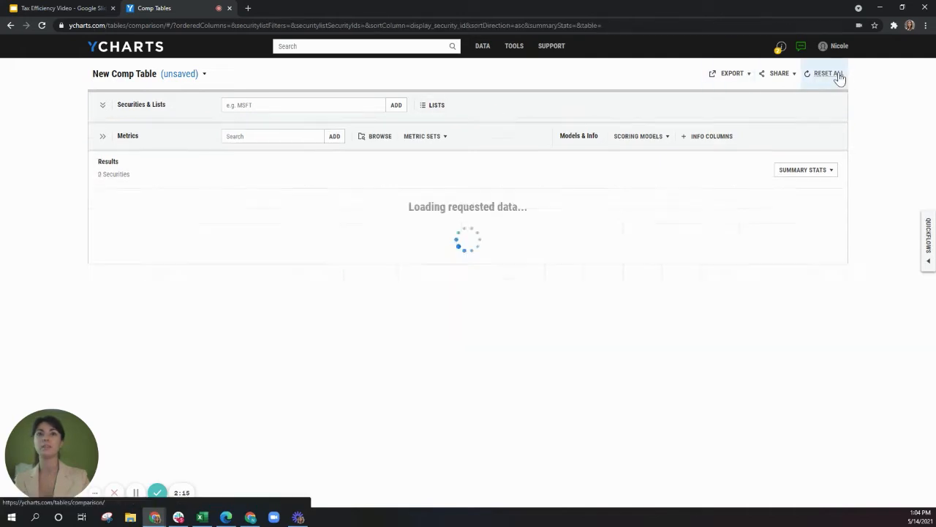
left_click(435, 108)
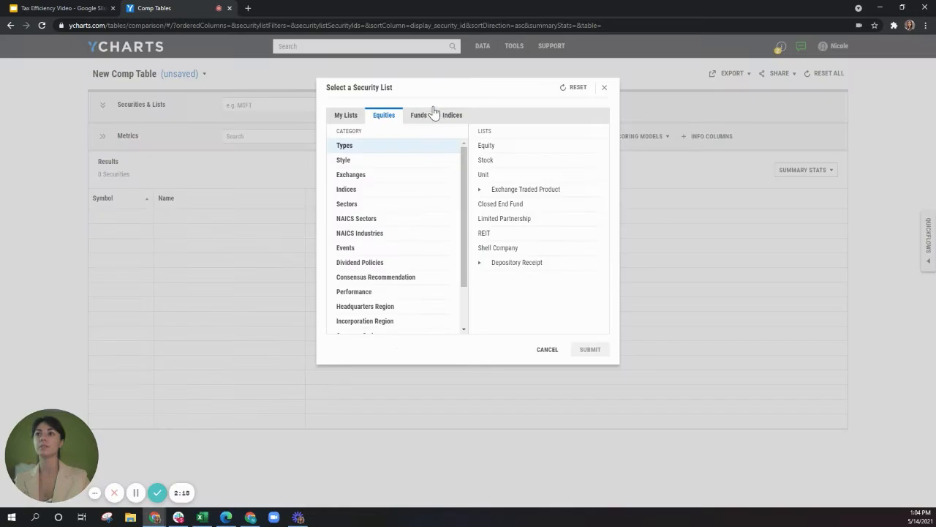
left_click(348, 118)
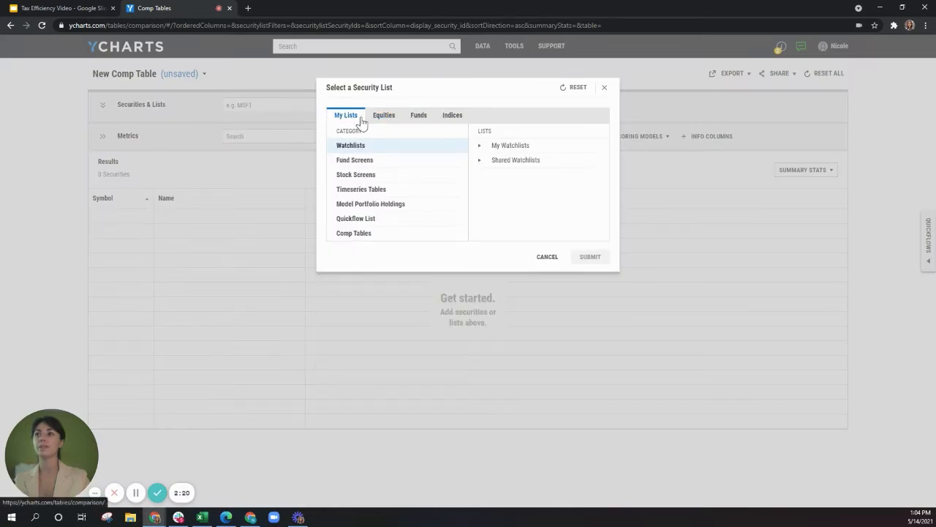
left_click(553, 149)
left_click(560, 161)
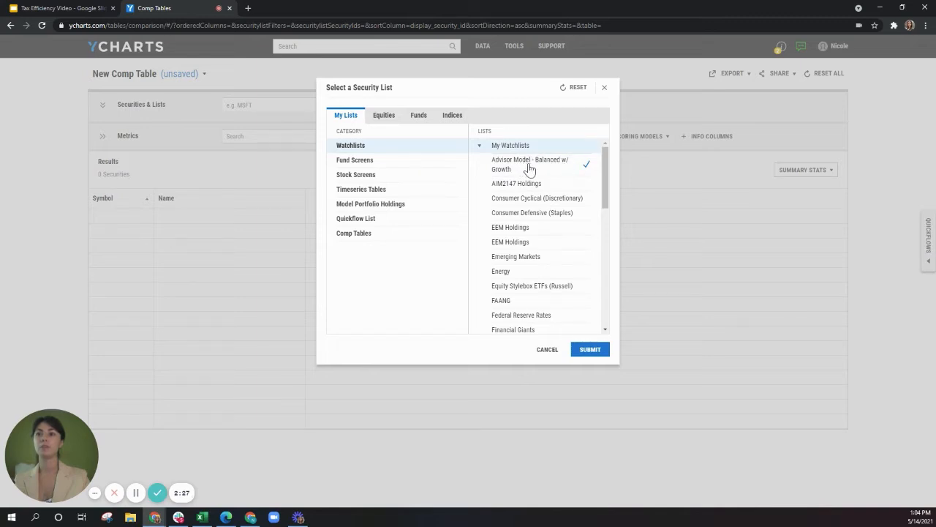
left_click(597, 350)
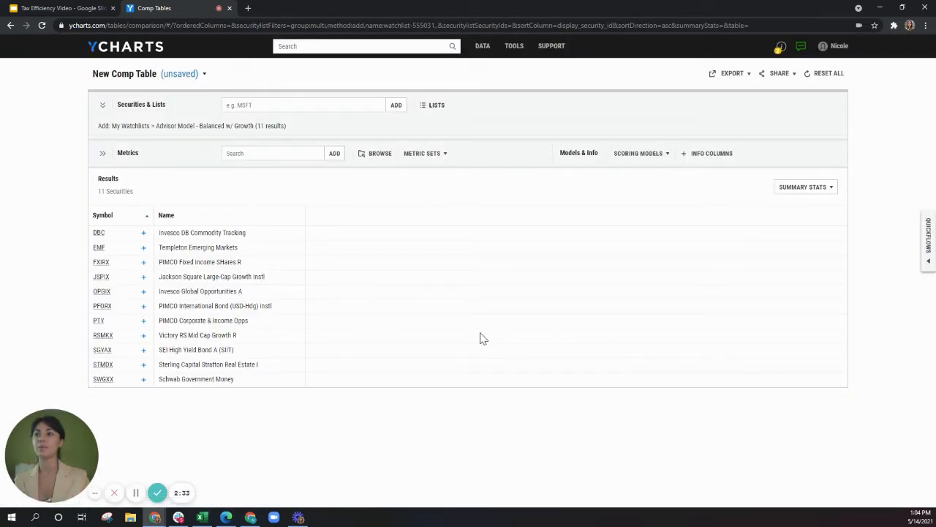
Load the saved Tax Efficiency metric set into the comp table
left_click(442, 157)
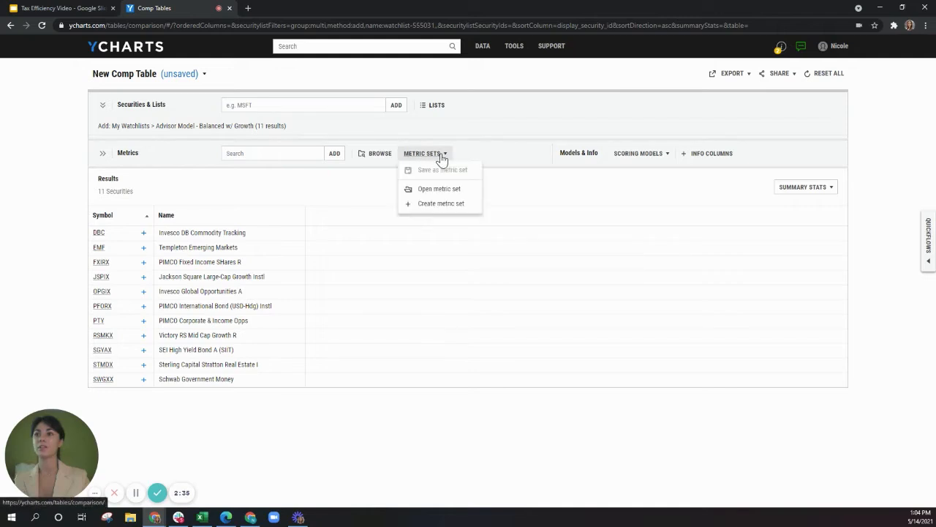
left_click(439, 188)
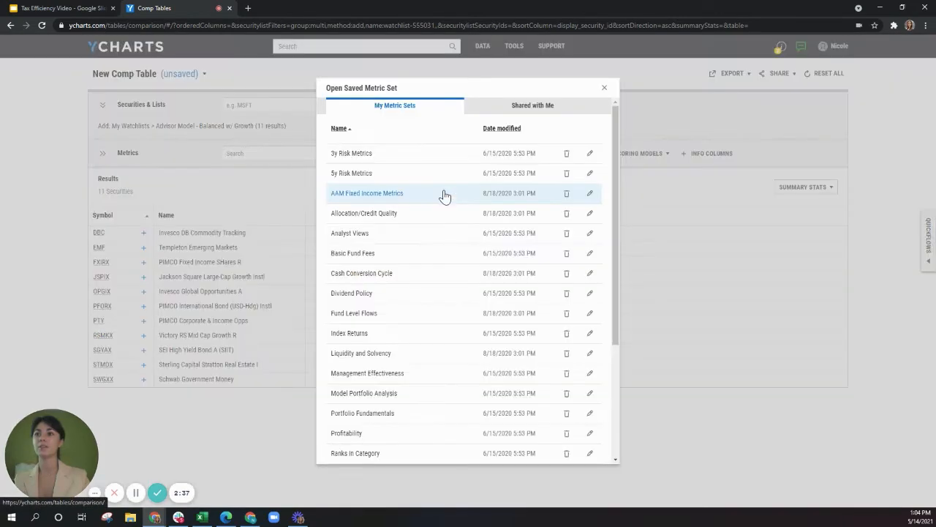
scroll(461, 205, "down", 5)
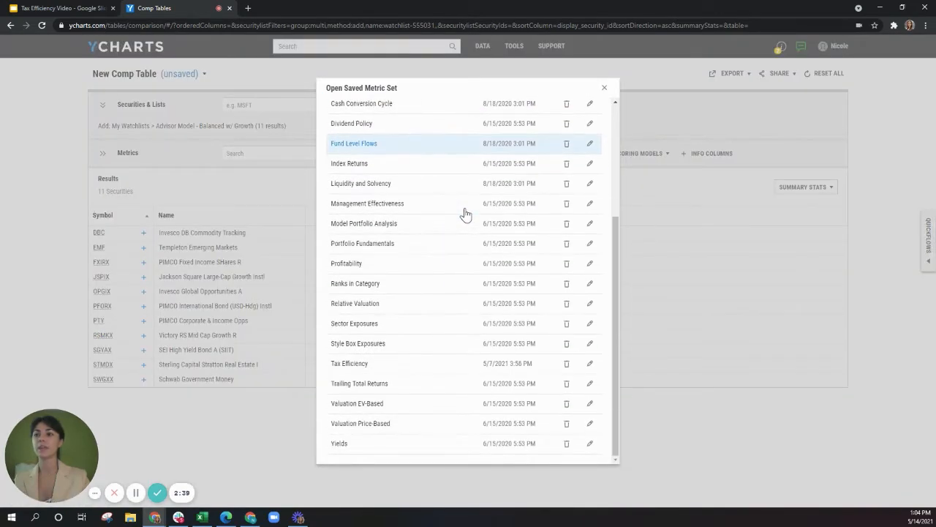
left_click(441, 368)
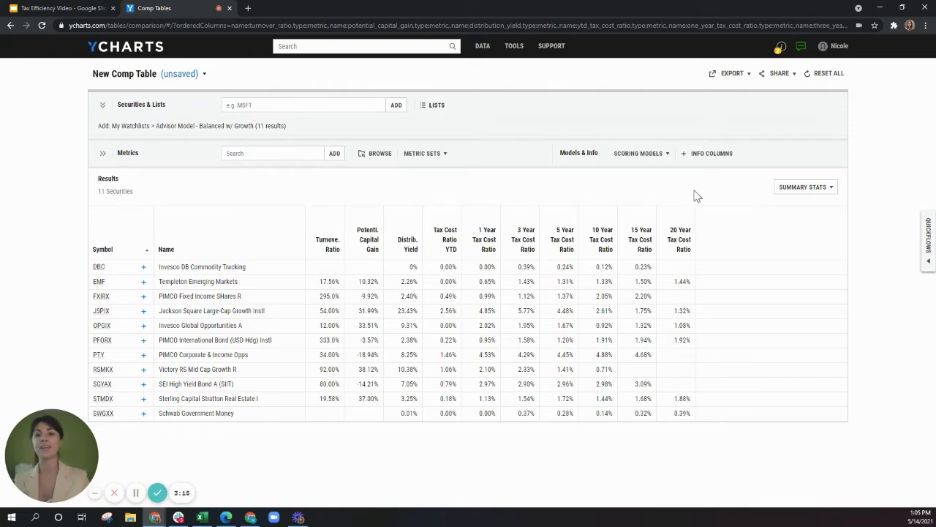
Add the saved Tax Efficiency scoring model as a score column and sort the holdings by it in ascending order
left_click(648, 155)
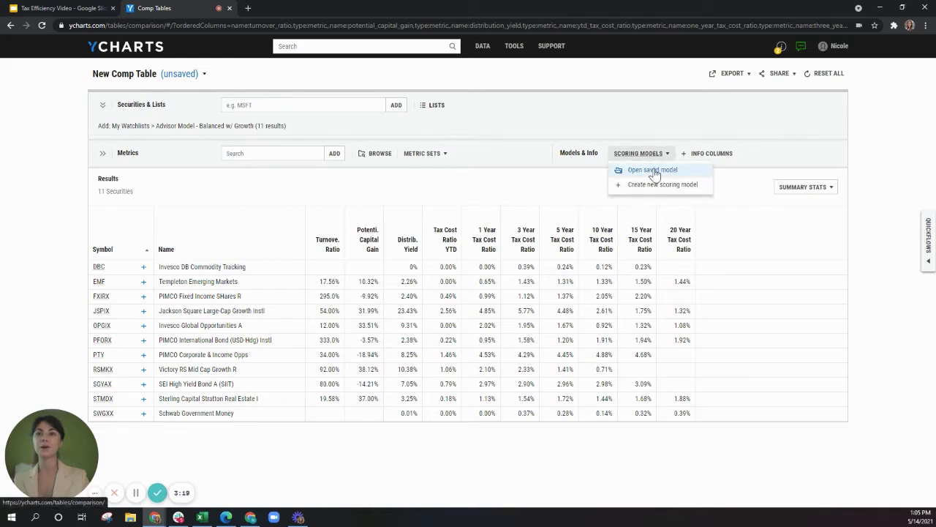
left_click(654, 169)
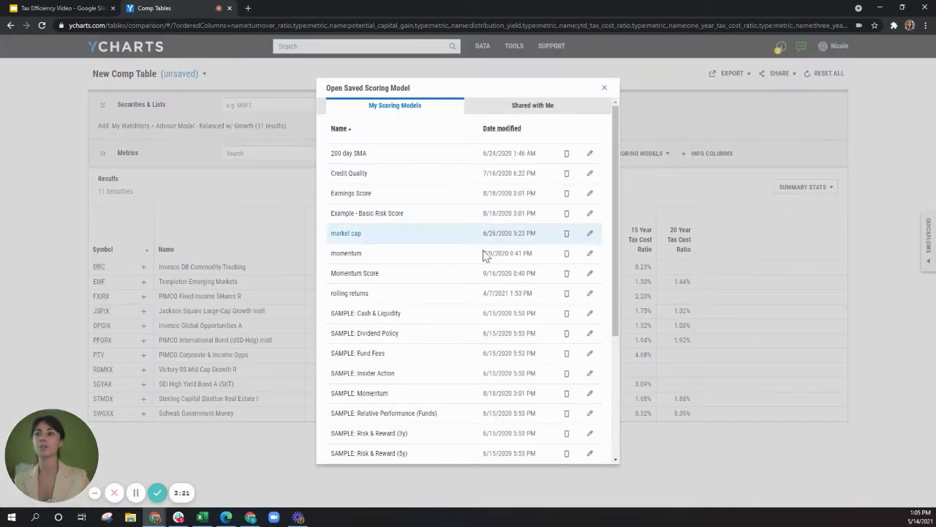
scroll(472, 278, "down", 5)
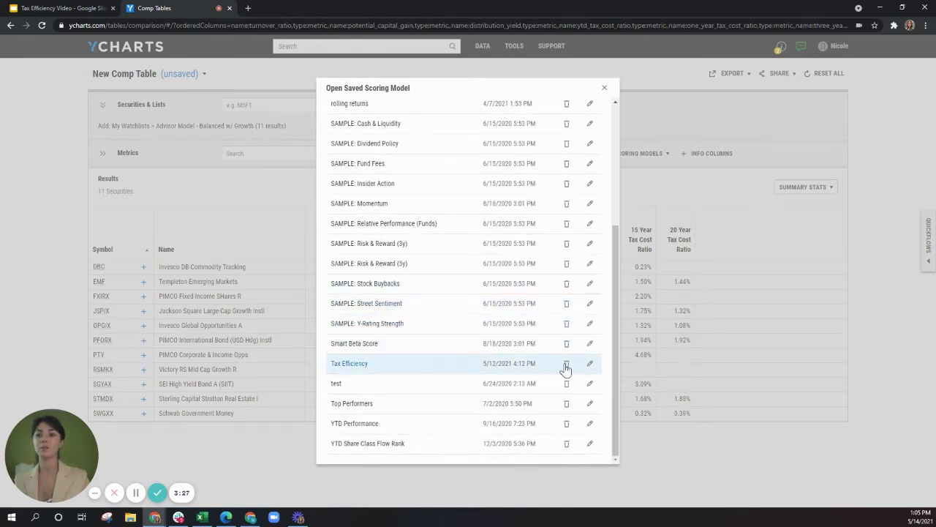
left_click(591, 365)
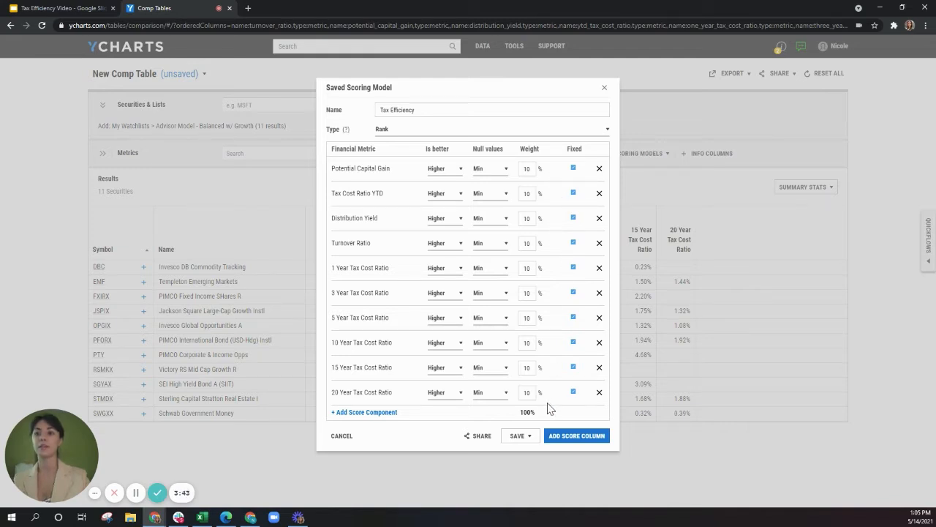
left_click(599, 436)
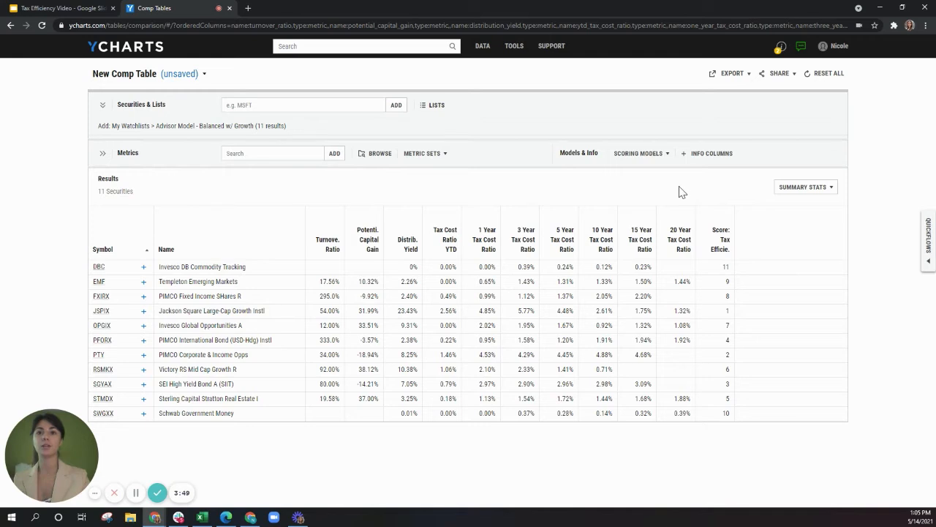
left_click(719, 246)
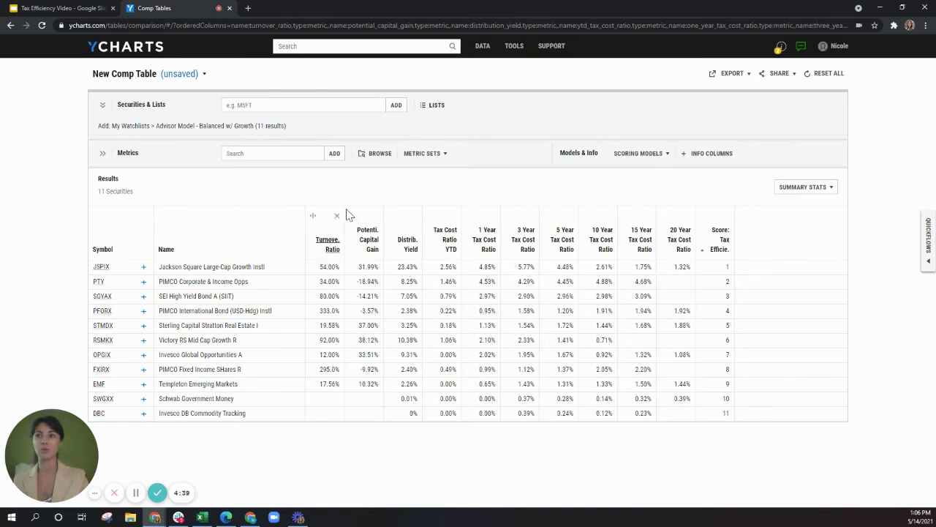
Replace the Quickflows security with JSPIX and run Find Funds Ranked in Category for it
left_click(928, 248)
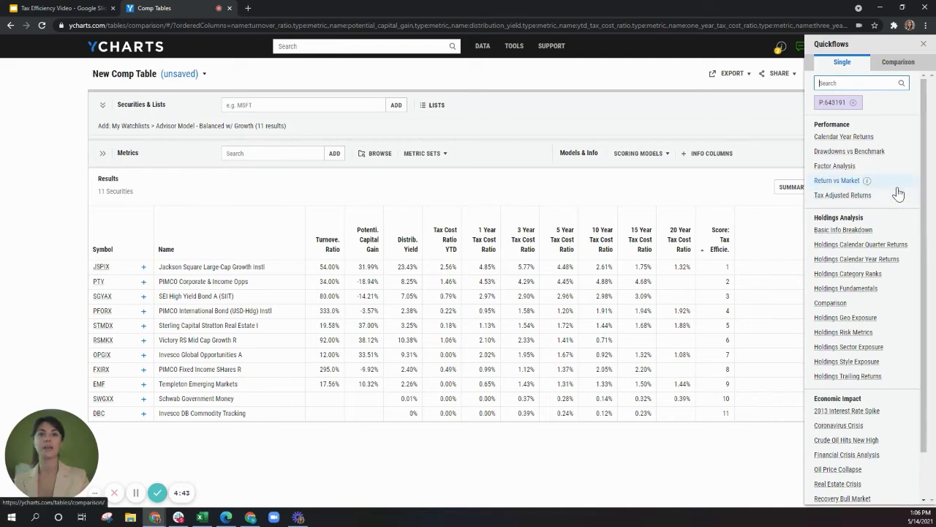
left_click(853, 102)
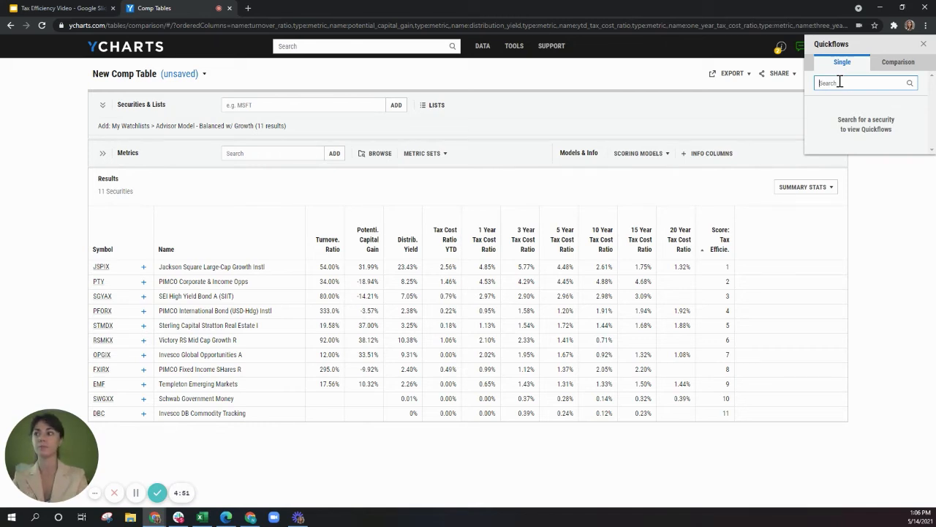
type("jspix")
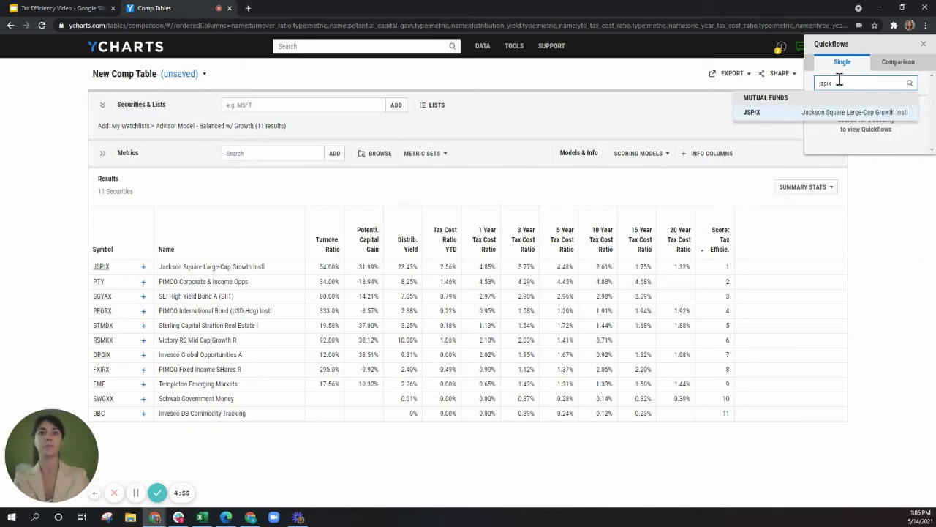
left_click(830, 115)
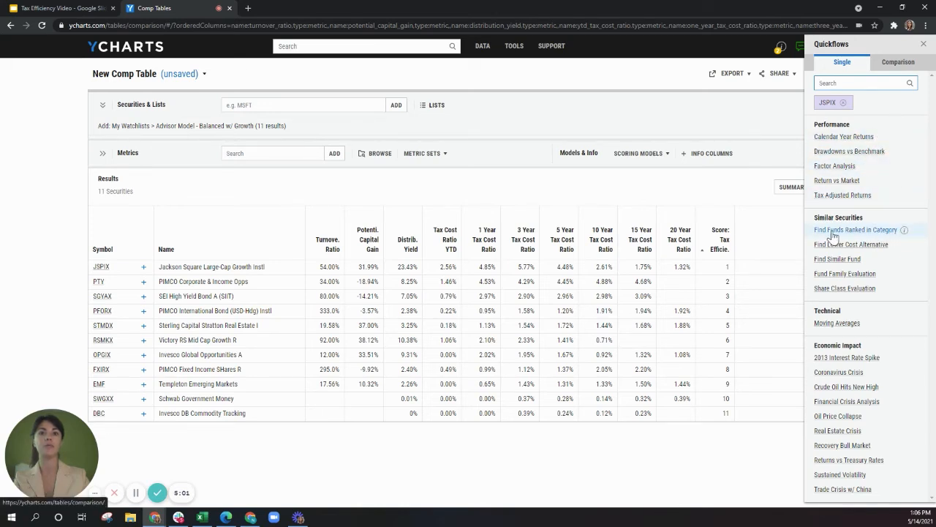
mouse_move(904, 233)
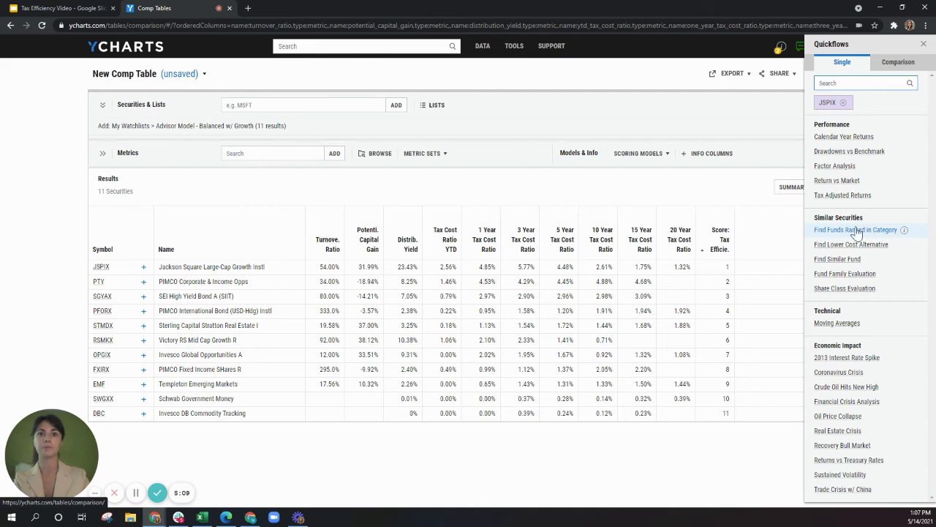
left_click(853, 231)
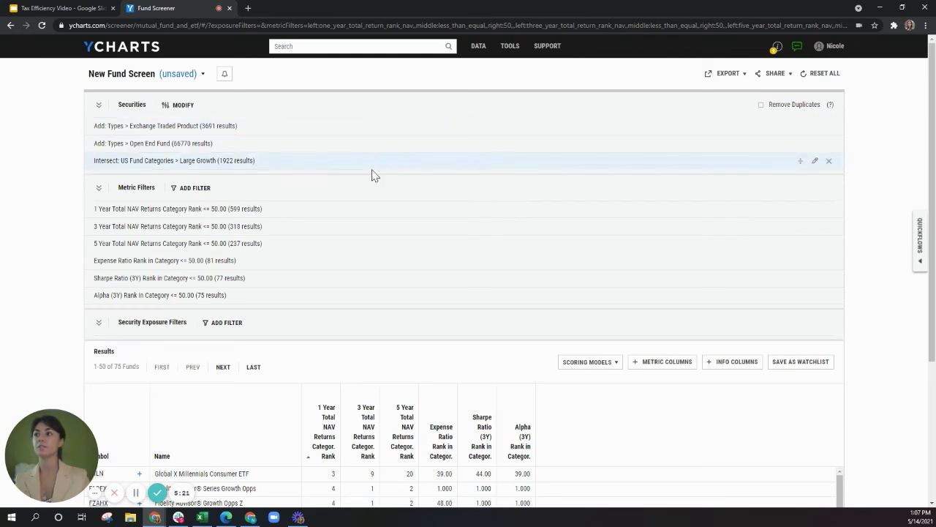
Add the saved Tax Efficiency scoring model to the fund screen results
scroll(333, 277, "down", 3)
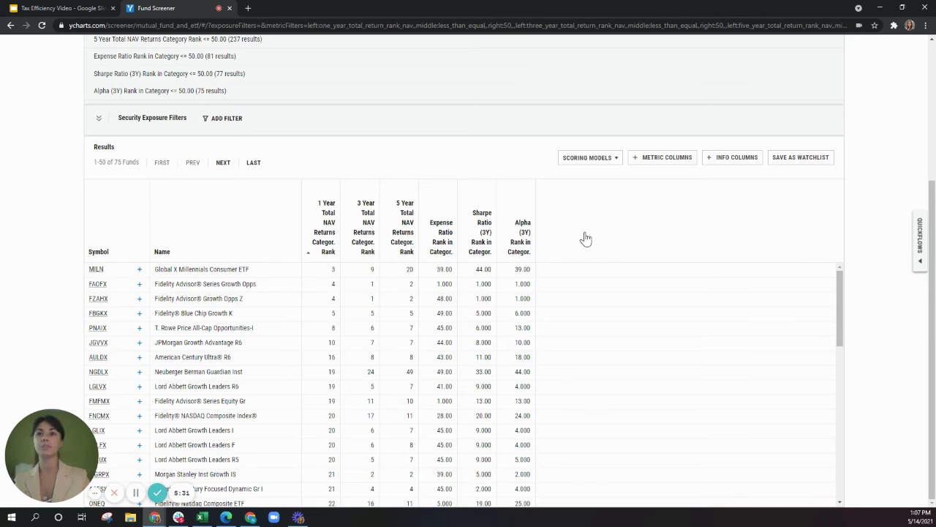
left_click(613, 161)
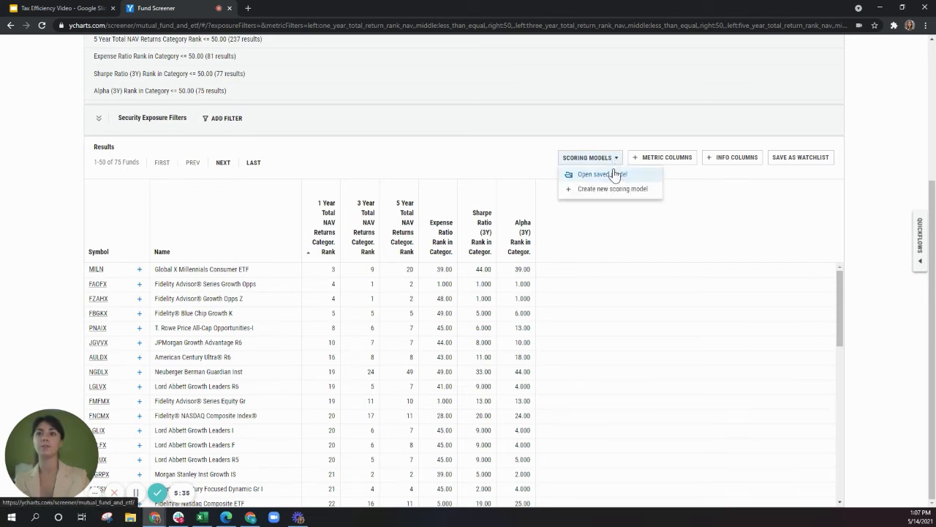
left_click(615, 174)
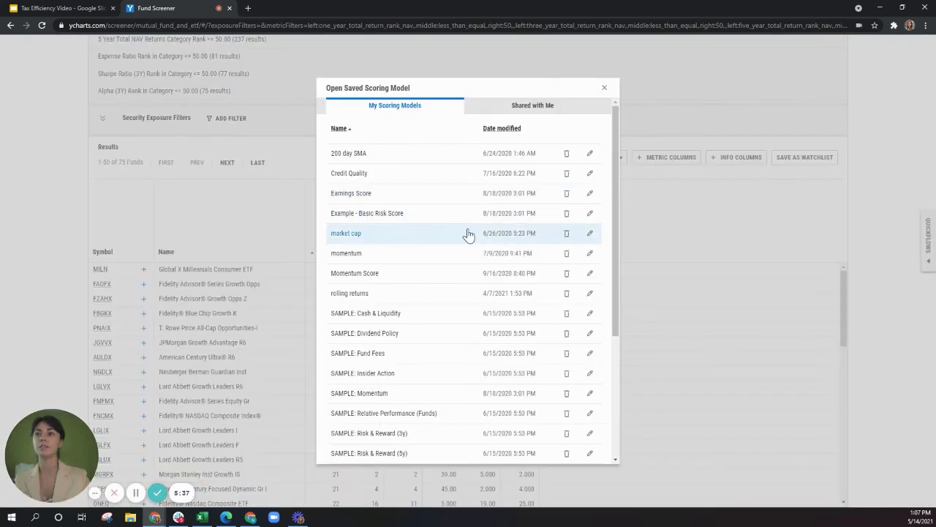
scroll(466, 235, "down", 2)
scroll(466, 235, "down", 2)
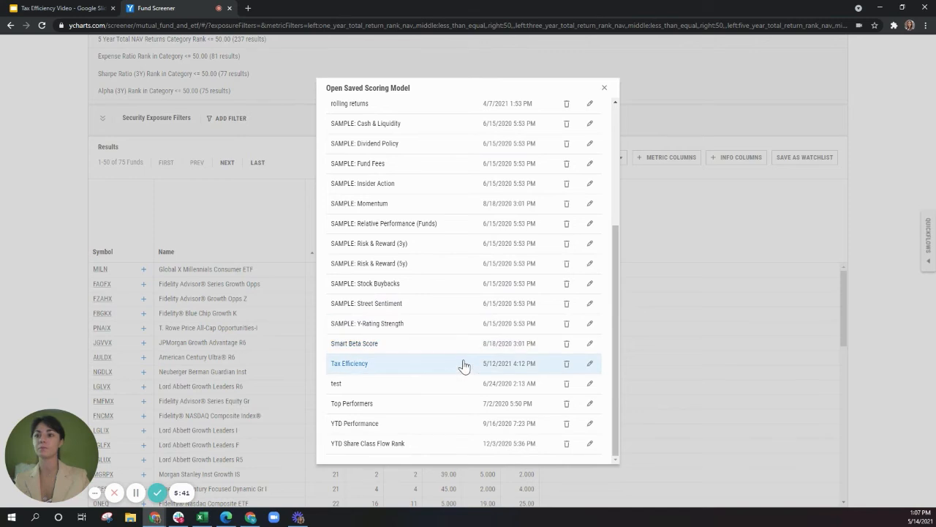
left_click(463, 363)
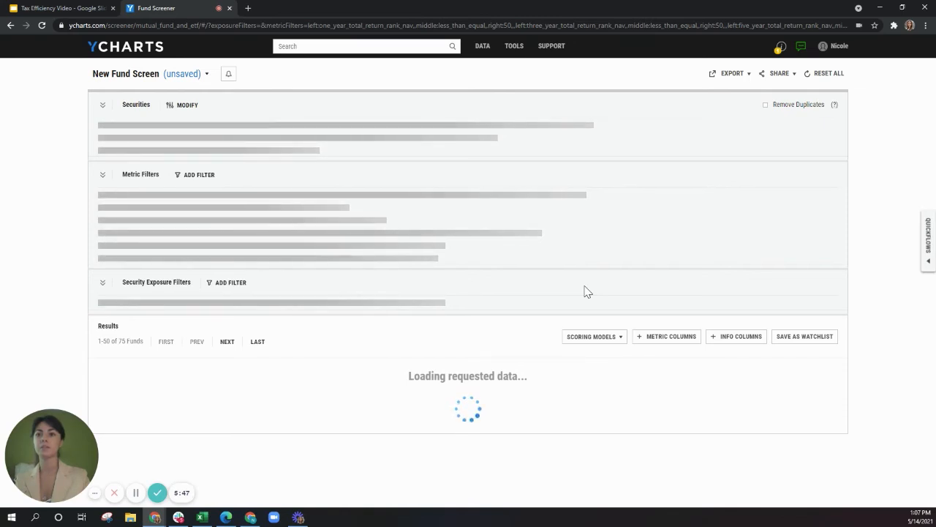
Sort the fund screen results by the Tax Efficiency score in descending order
scroll(556, 322, "down", 2)
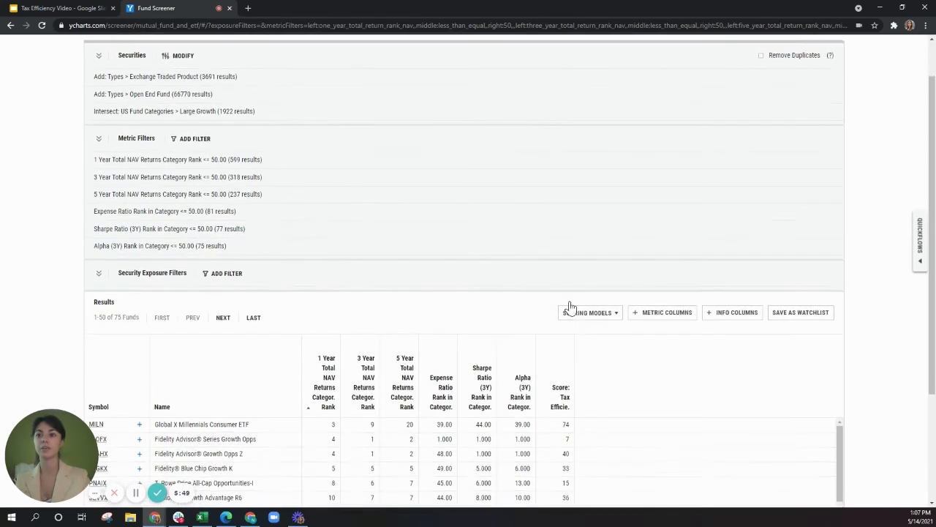
scroll(615, 286, "down", 1)
left_click(561, 254)
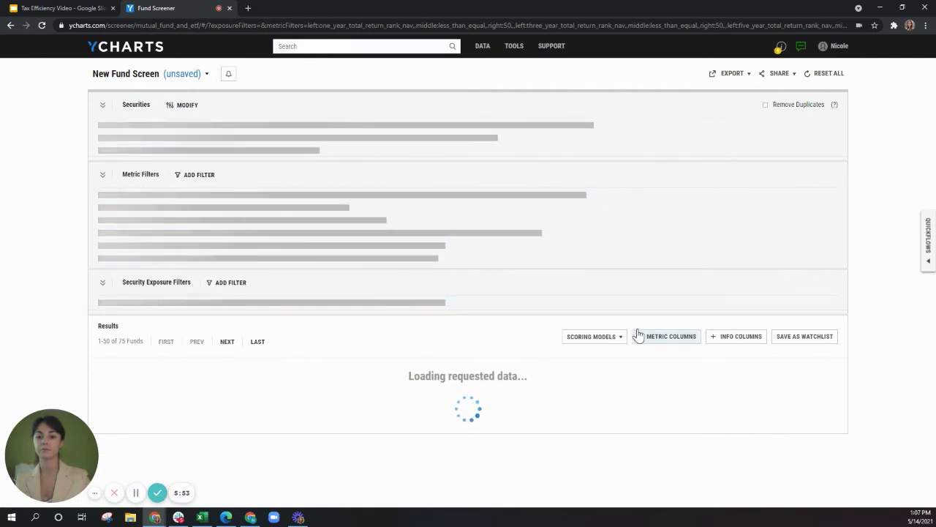
scroll(627, 324, "down", 2)
left_click(555, 304)
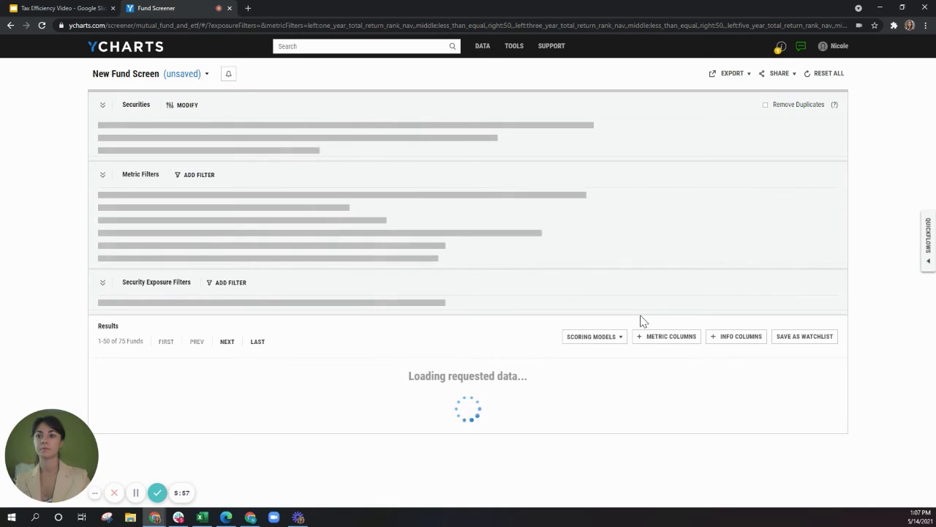
scroll(642, 319, "down", 3)
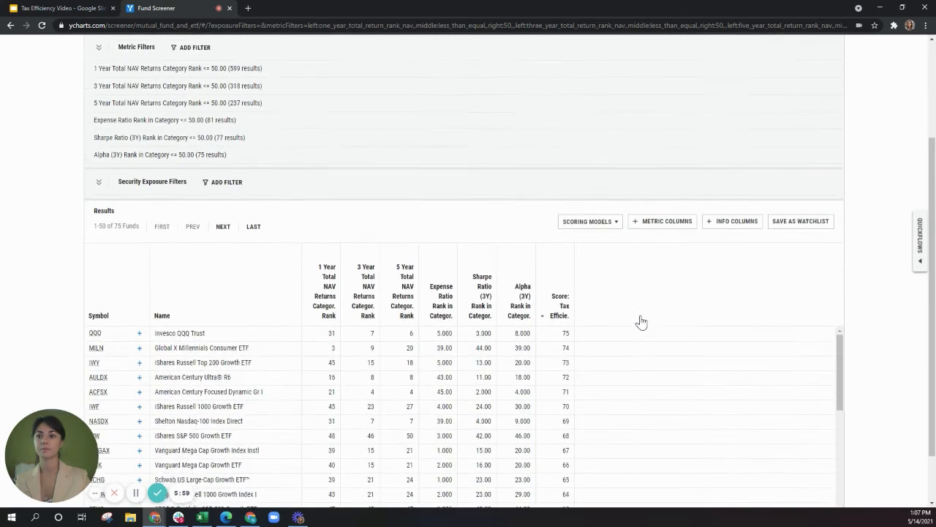
scroll(691, 238, "down", 1)
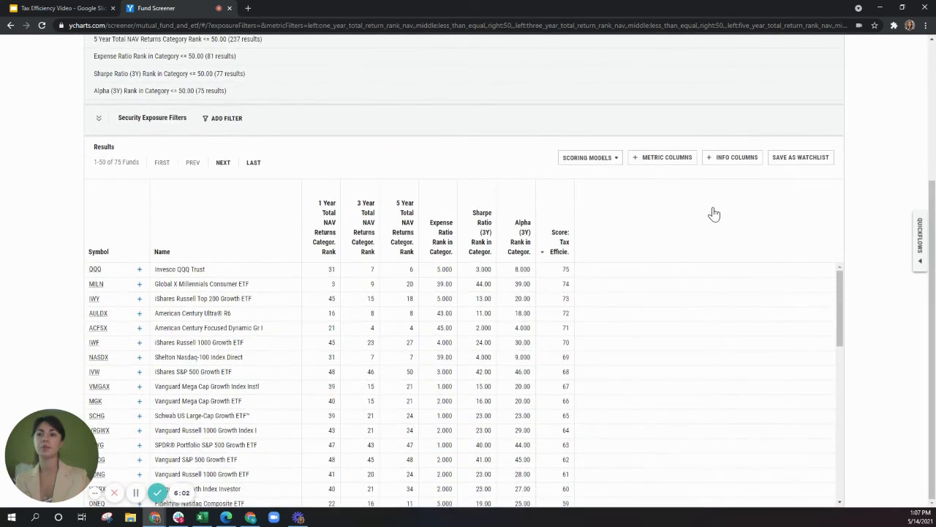